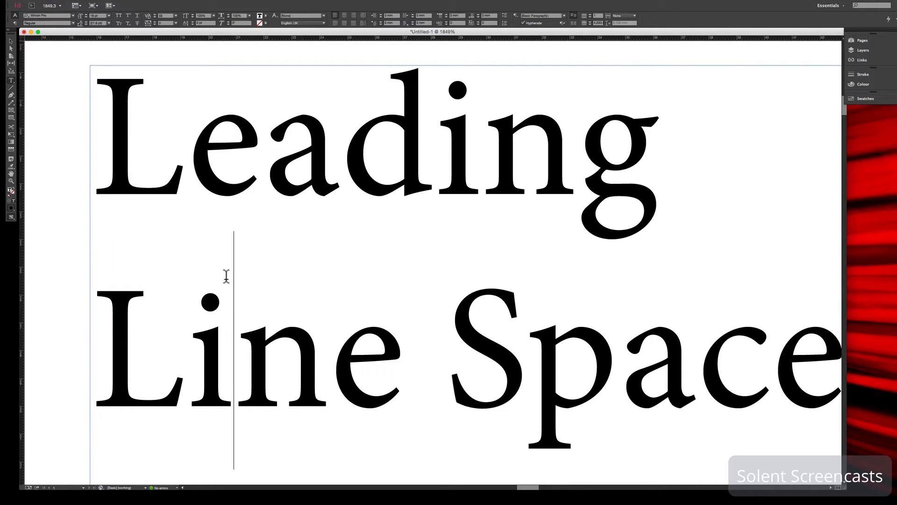
Select the L of 'Line', then deselect it again.
left_click_drag(104, 327, 152, 328)
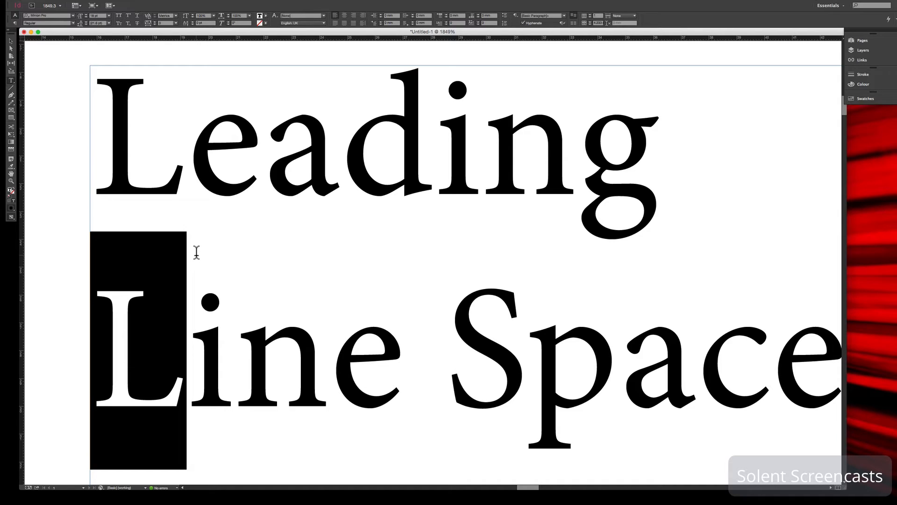
left_click(197, 253)
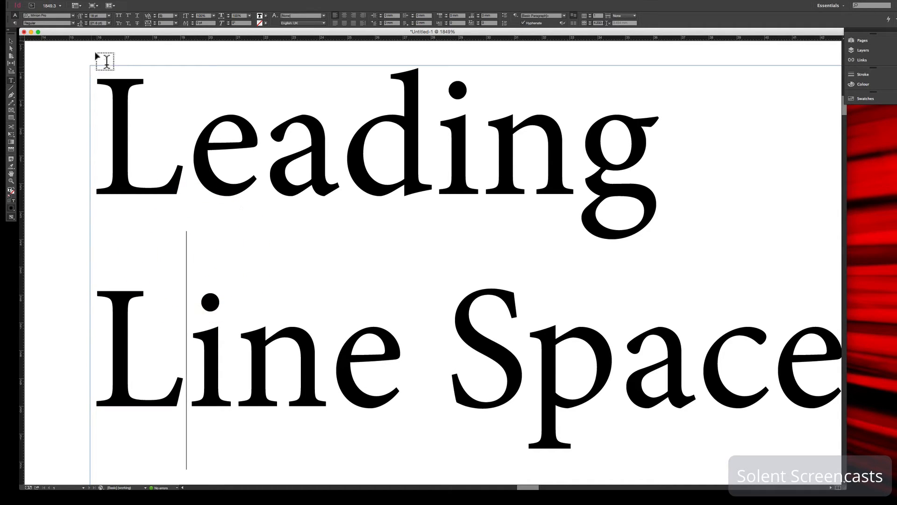
Select all text across both lines and set its size to 12 pt.
mouse_move(100, 81)
left_mouse_down()
mouse_move(793, 300)
mouse_move(818, 296)
left_mouse_up()
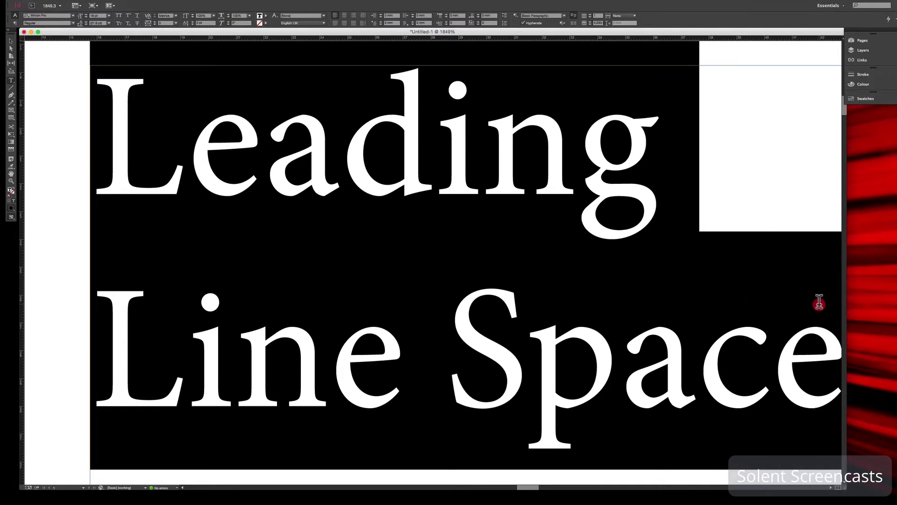
left_click(109, 16)
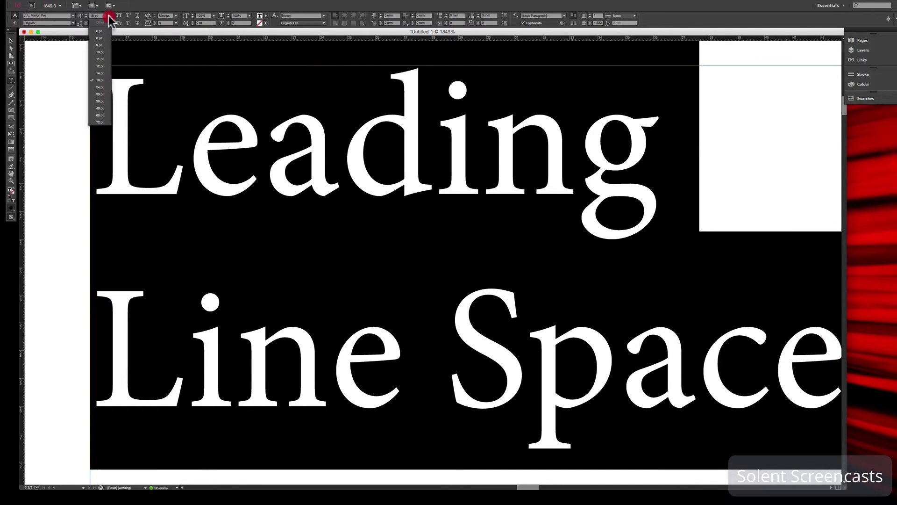
left_click(106, 65)
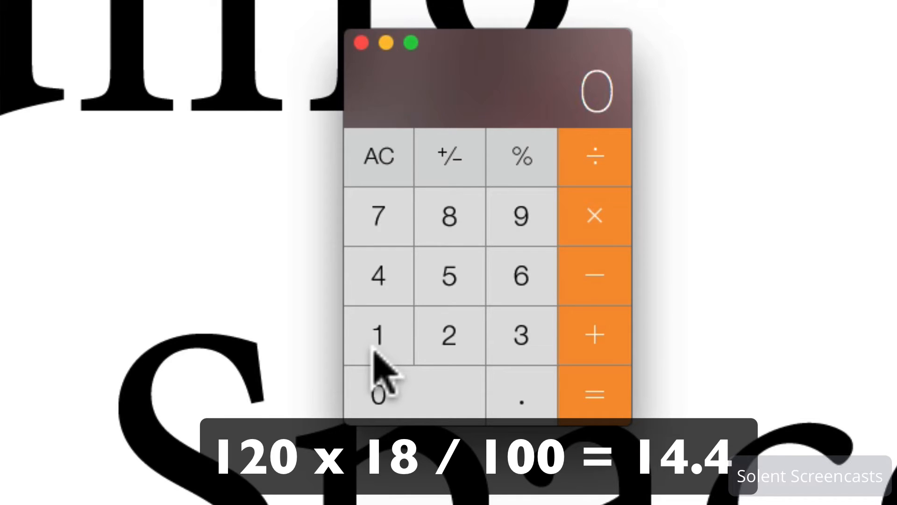
Calculate 120 × 12 ÷ 100 to get the 14.4 pt leading value.
left_click(377, 344)
left_click(446, 351)
left_click(438, 396)
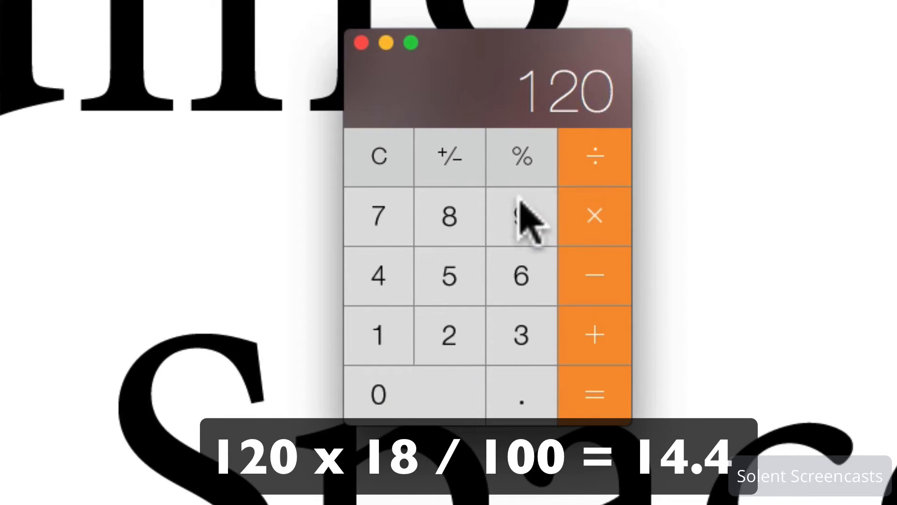
left_click(595, 219)
left_click(398, 355)
left_click(446, 357)
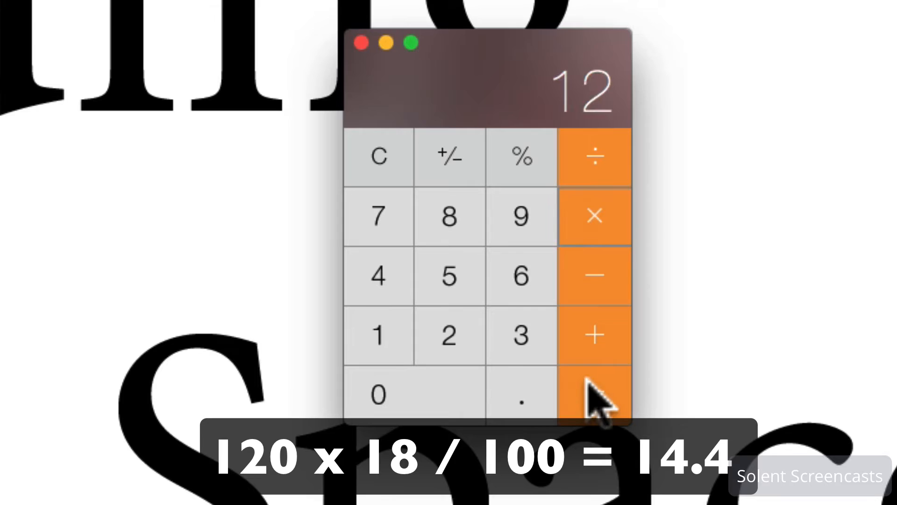
left_click(589, 386)
left_click(589, 150)
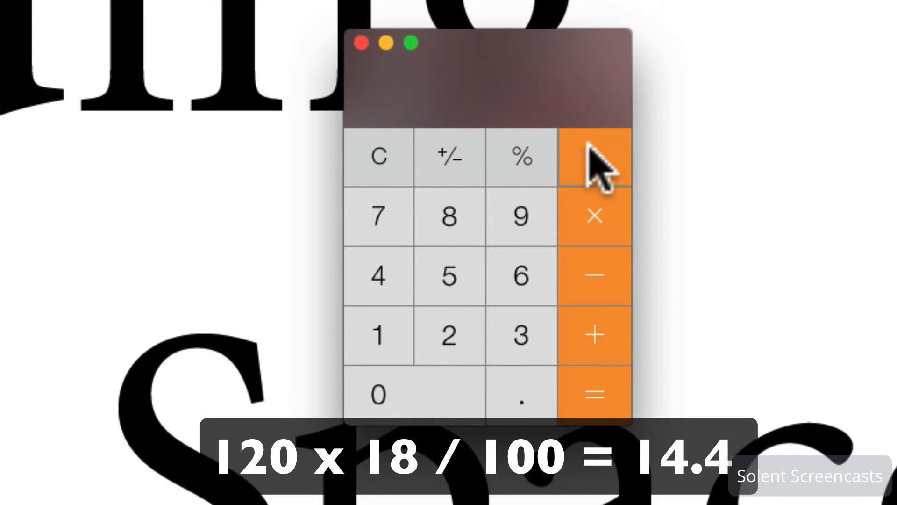
left_click(402, 330)
left_click(429, 392)
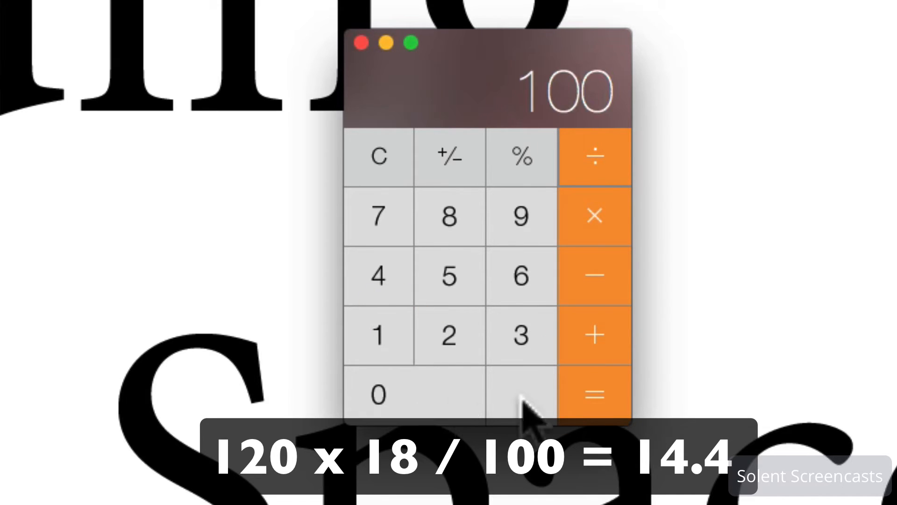
left_click(595, 394)
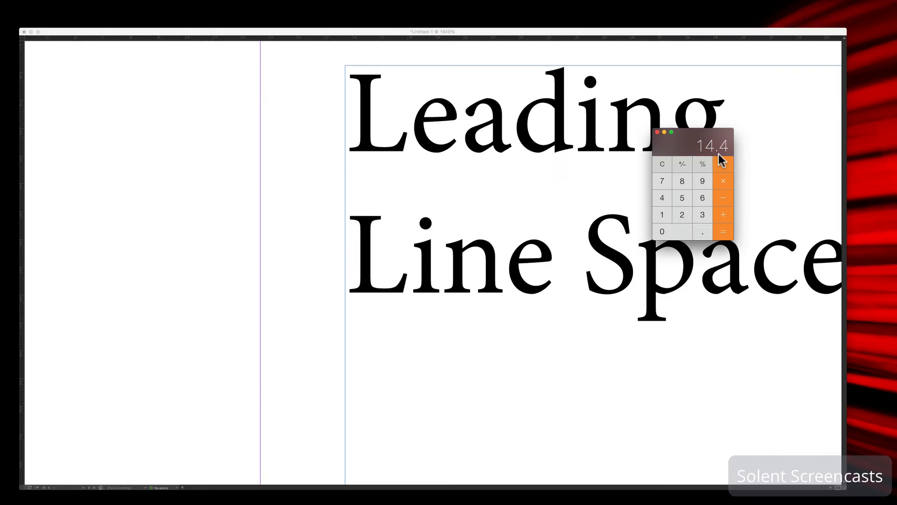
left_click(482, 150)
left_click(367, 127)
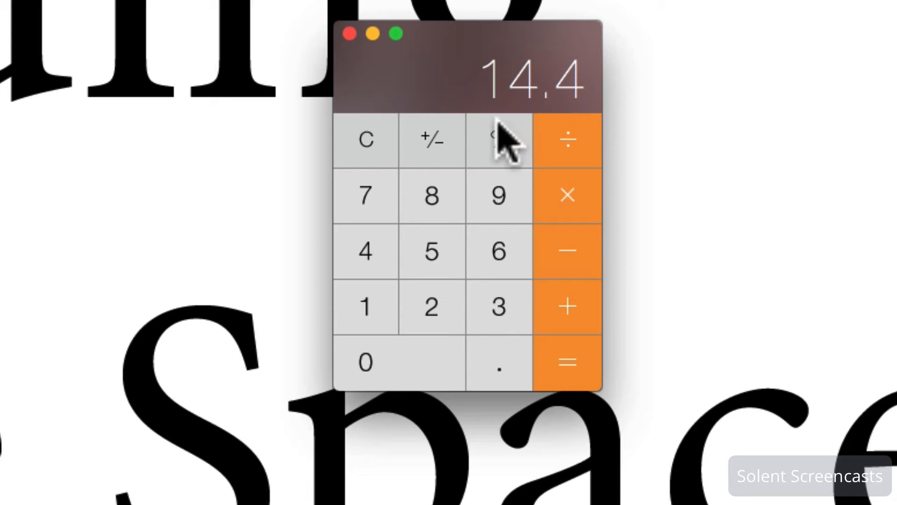
Clear the calculator and compute 120 × 18 ÷ 100 to get 21.6.
left_click(384, 159)
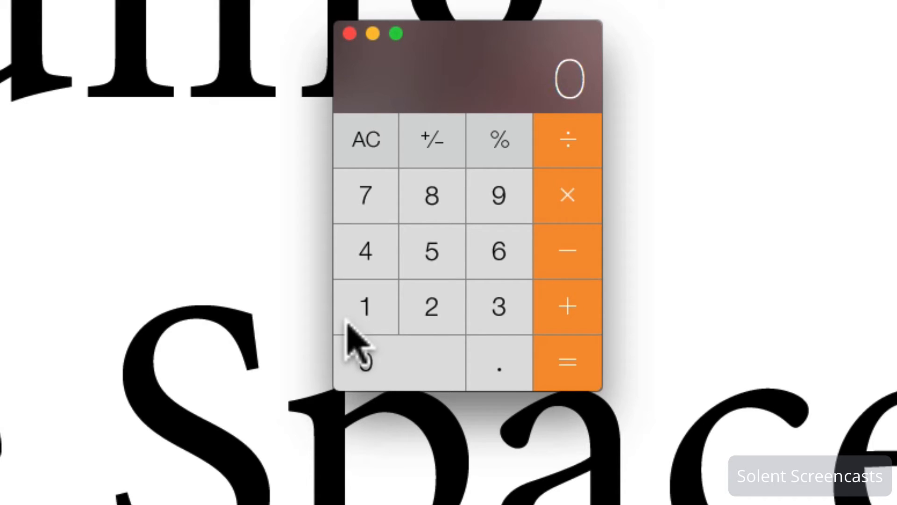
left_click(363, 304)
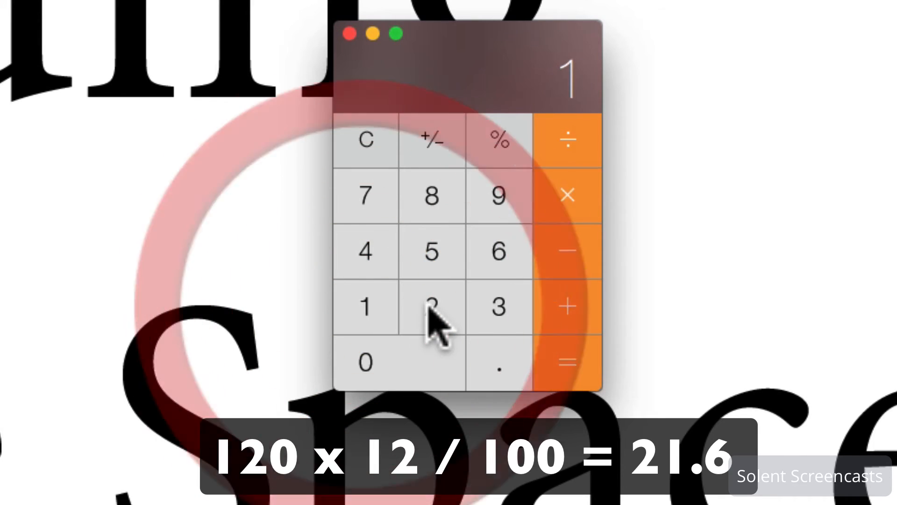
left_click(431, 316)
left_click(425, 363)
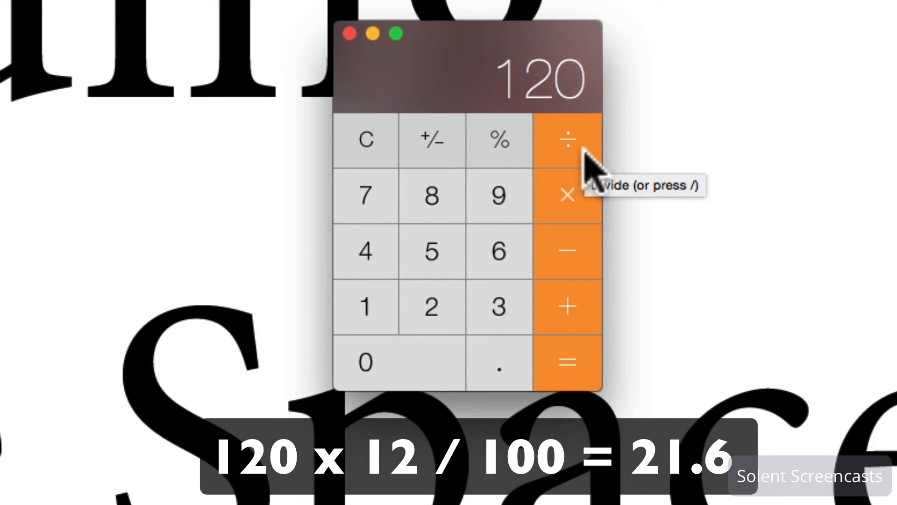
left_click(574, 196)
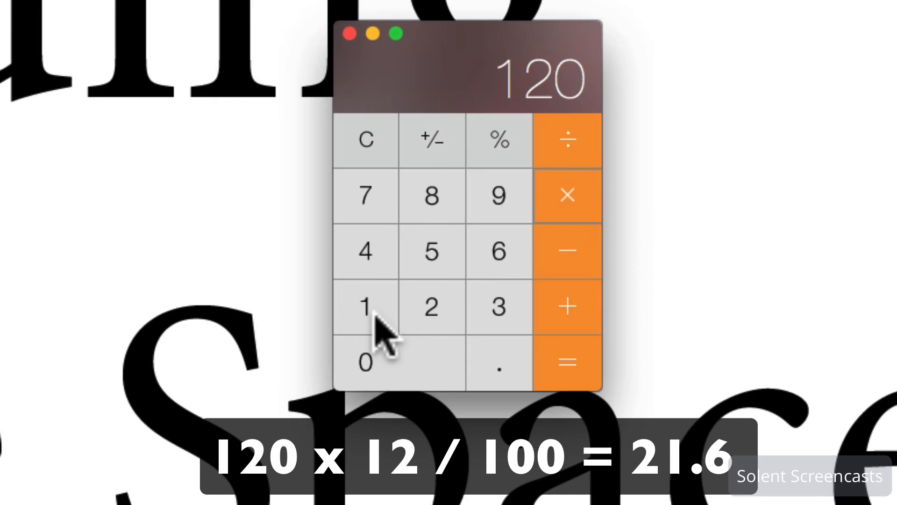
left_click(373, 314)
left_click(433, 204)
left_click(565, 364)
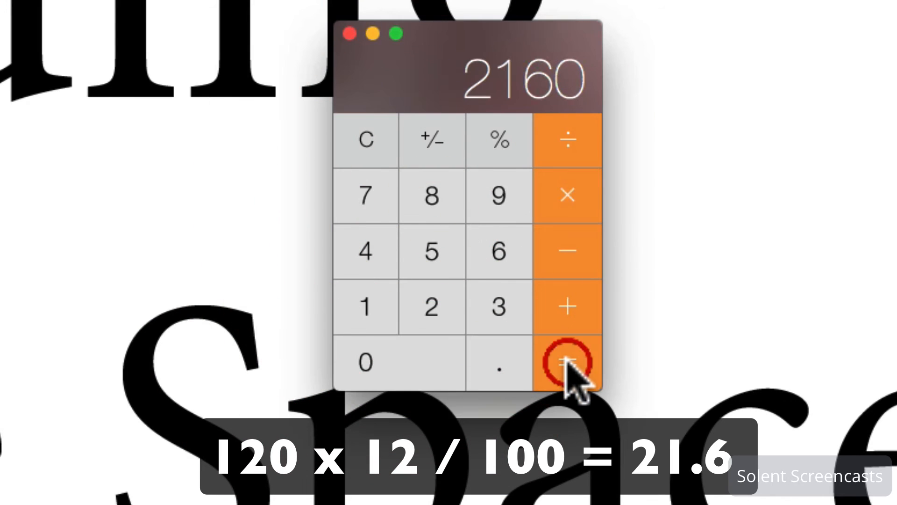
left_click(590, 147)
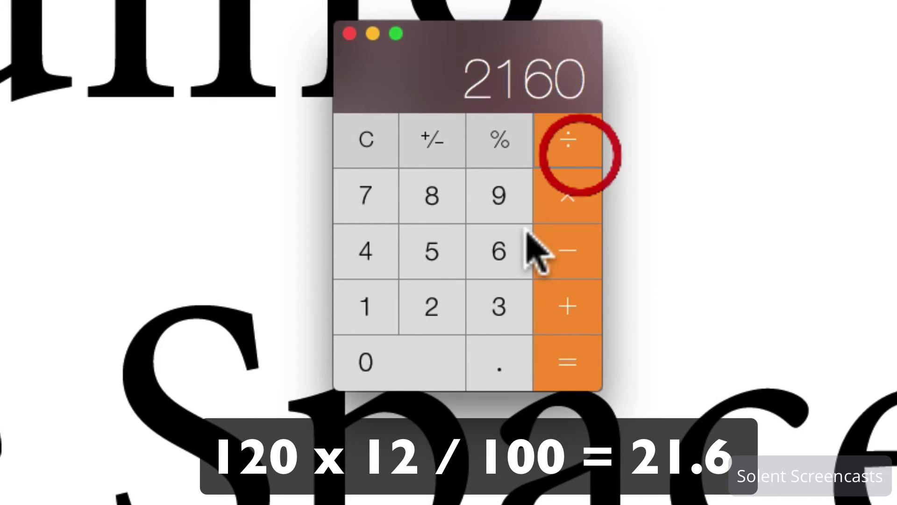
left_click(367, 319)
left_click(377, 361)
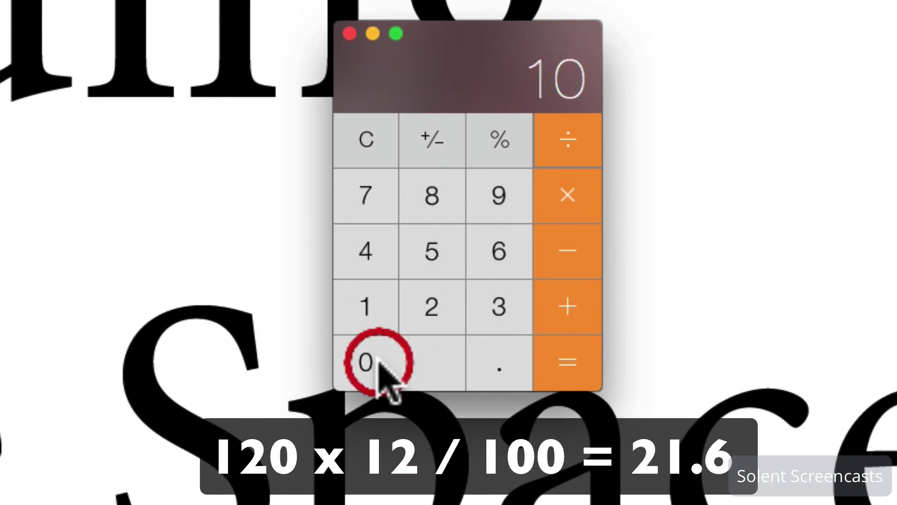
left_click(563, 355)
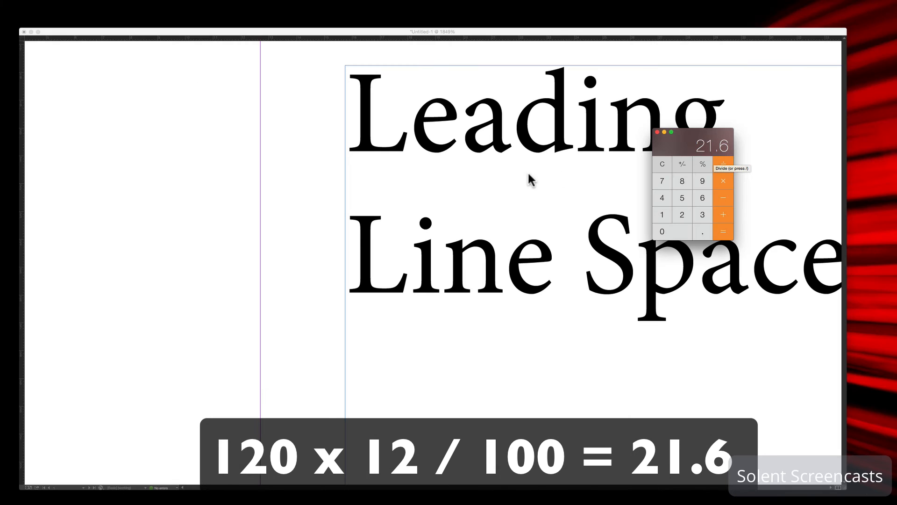
Back in InDesign, select both lines and set them to 18 pt, giving 21.6 pt leading.
left_click(528, 175)
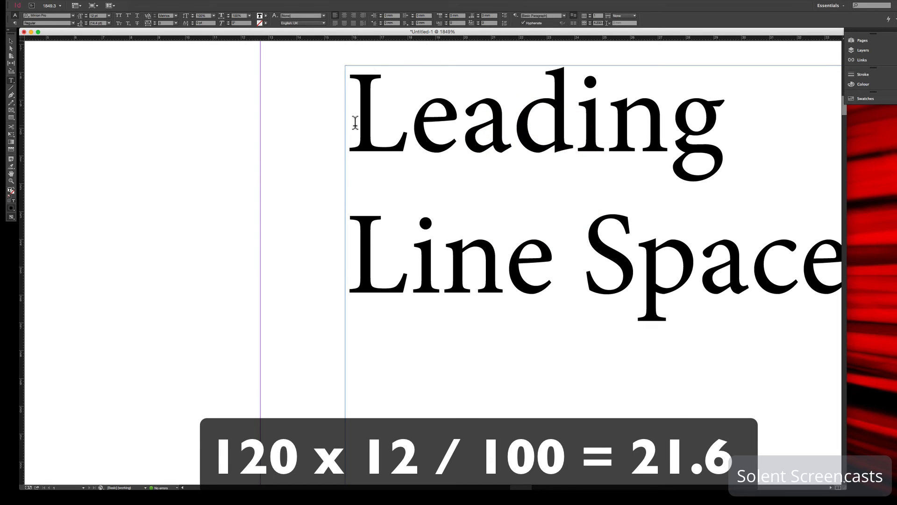
mouse_move(356, 125)
left_mouse_down()
mouse_move(602, 181)
mouse_move(835, 256)
left_mouse_up()
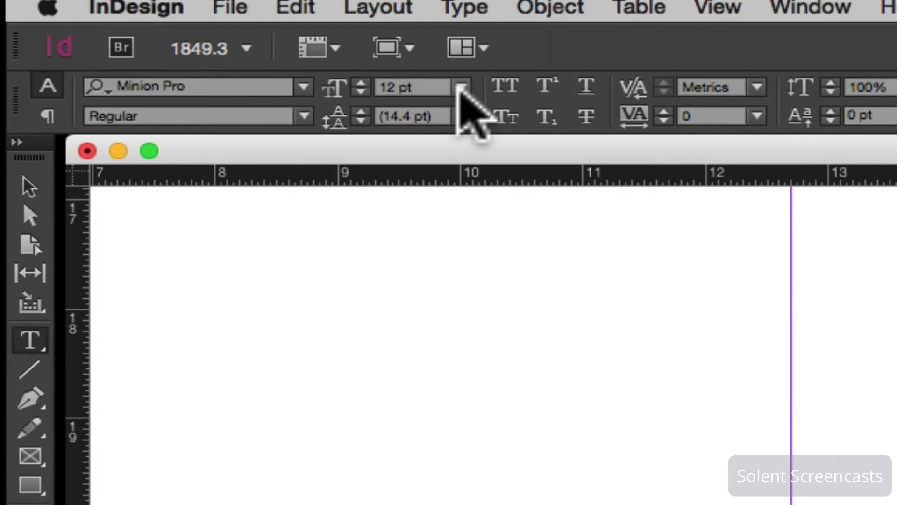
left_click(460, 87)
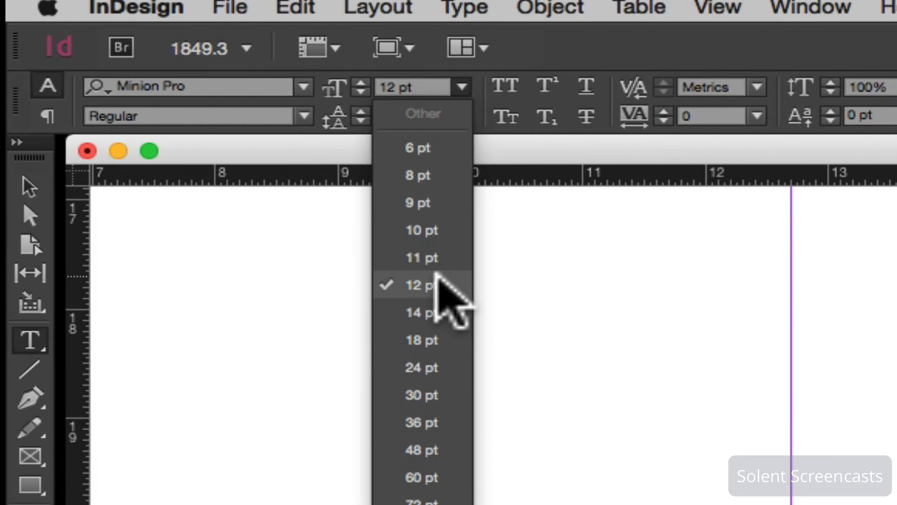
left_click(422, 340)
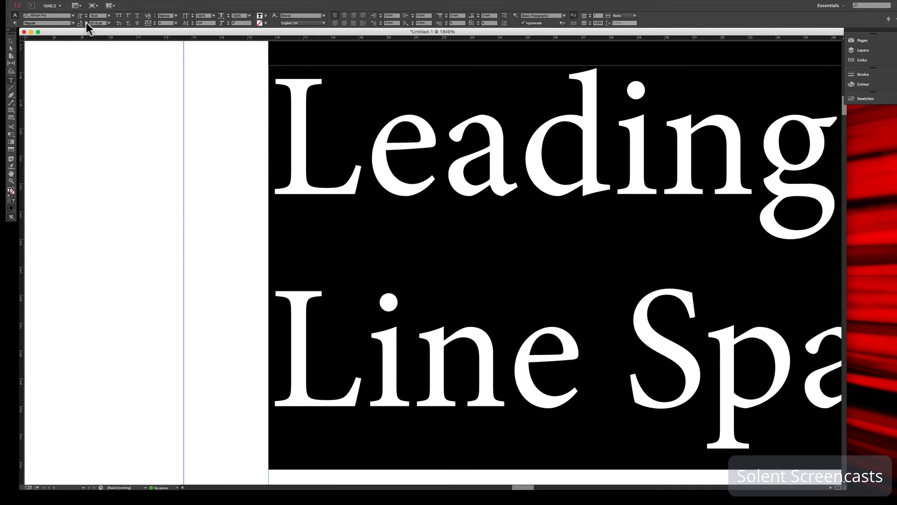
Deselect the text and zoom out with the Zoom tool until both lines show whole.
left_click(380, 202)
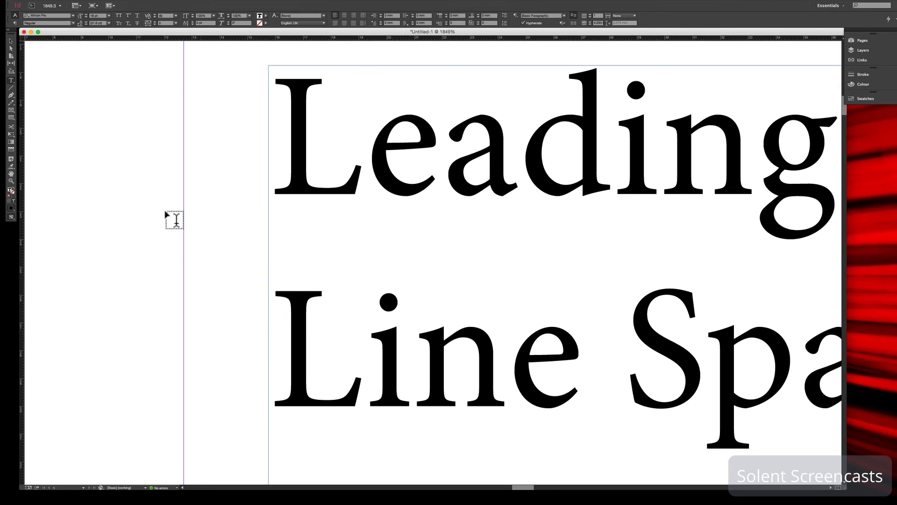
left_click(10, 181)
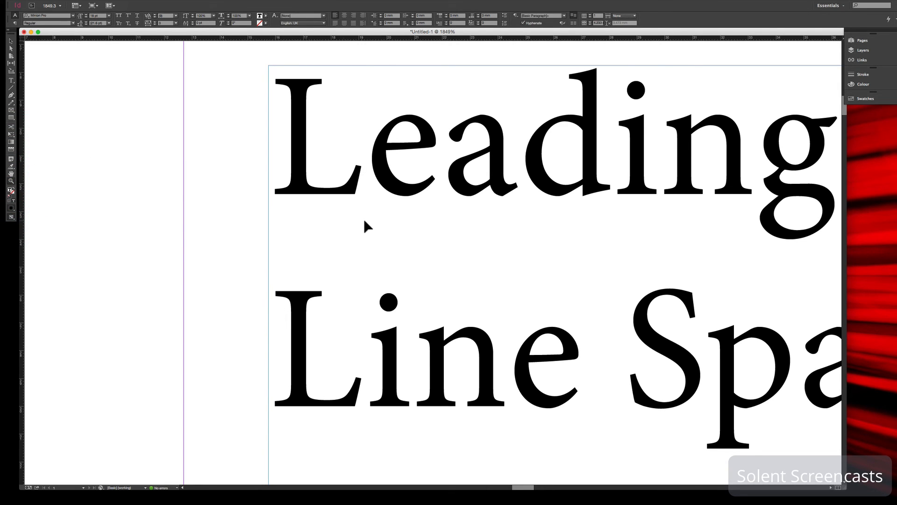
left_click(413, 225, "alt")
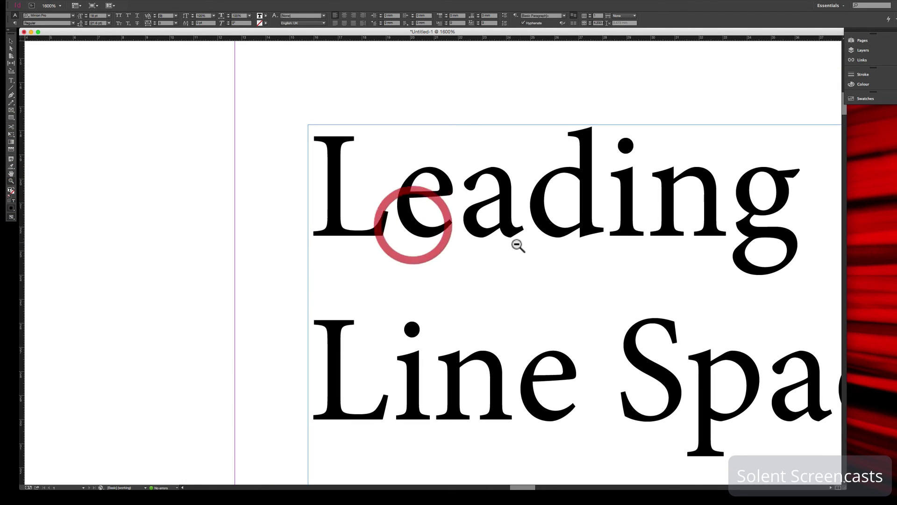
left_click(651, 345, "alt")
left_click(590, 325, "alt")
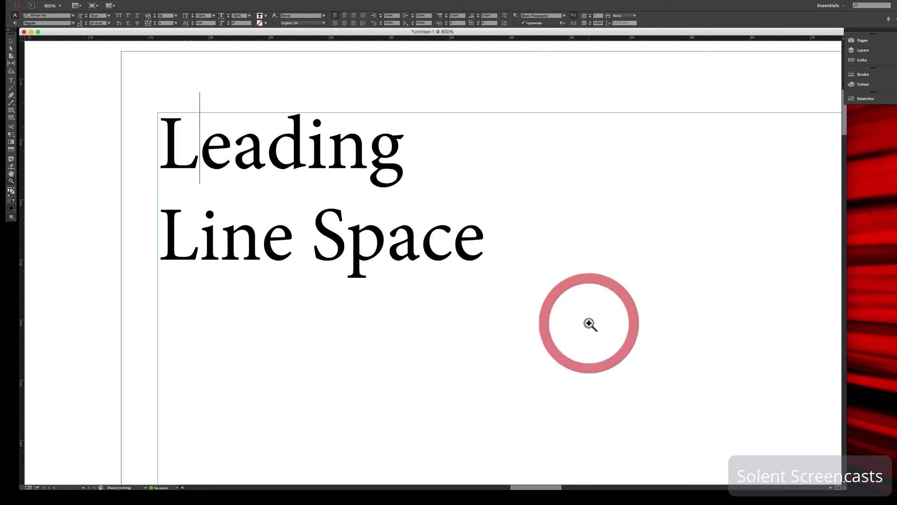
left_click(396, 286, "alt")
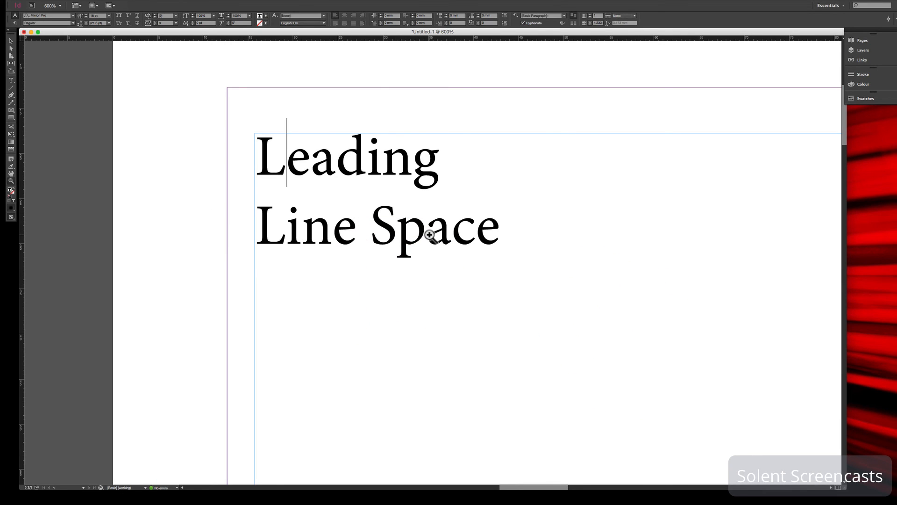